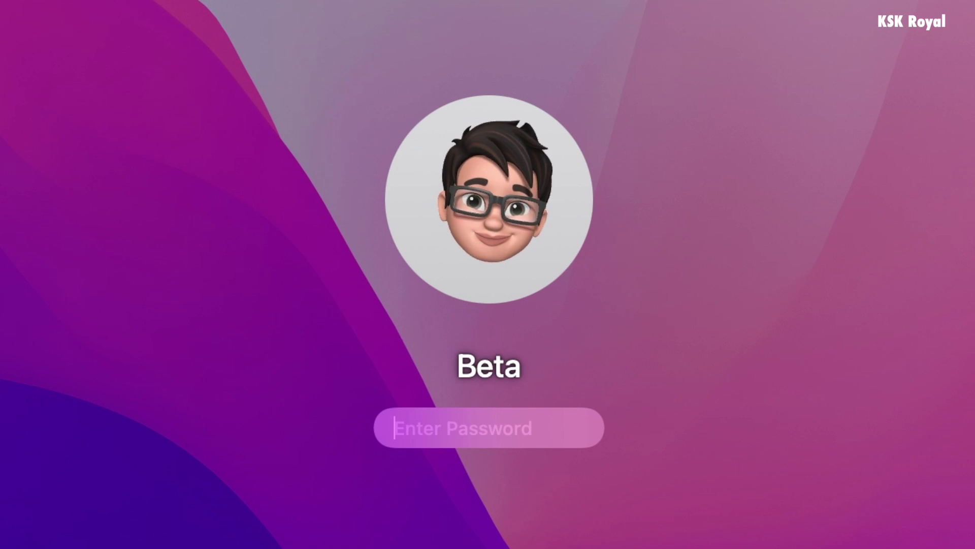
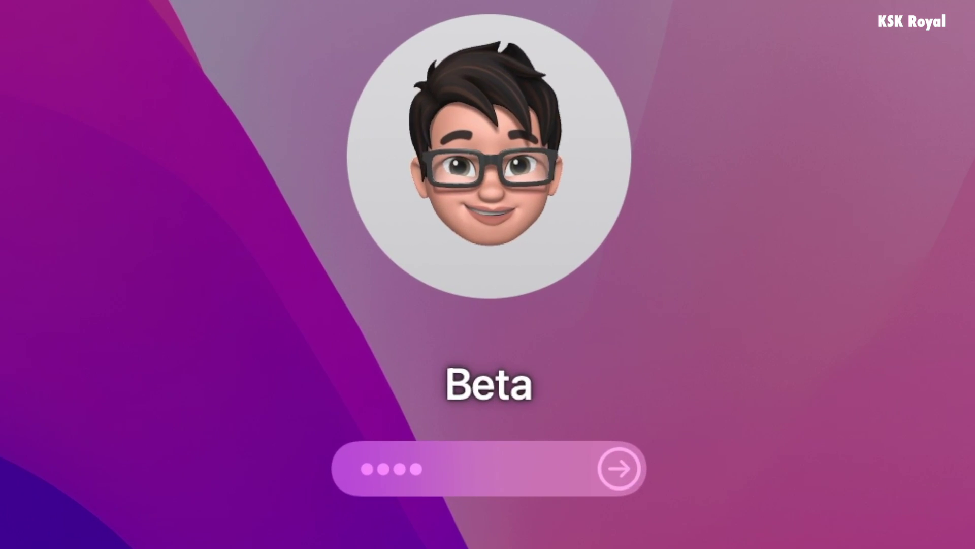
key(Return)
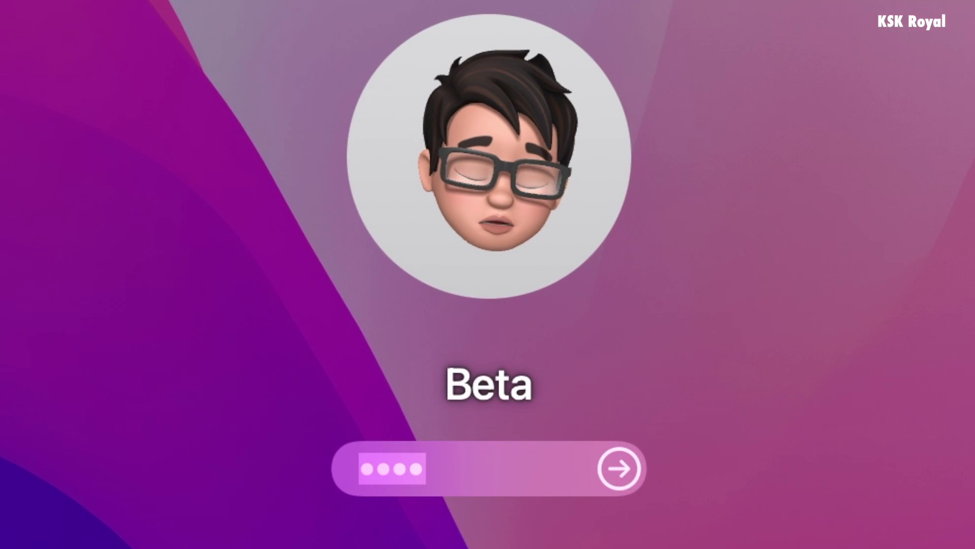
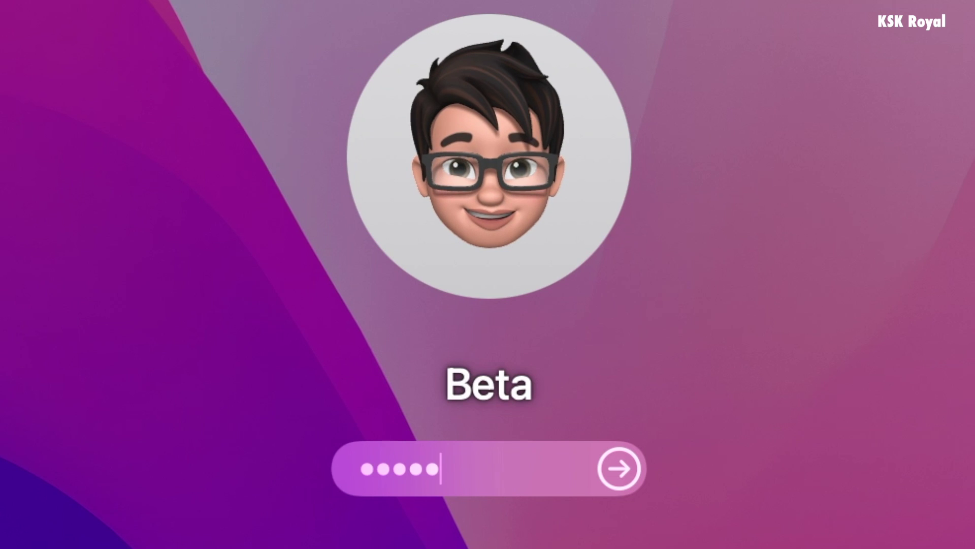
key(Return)
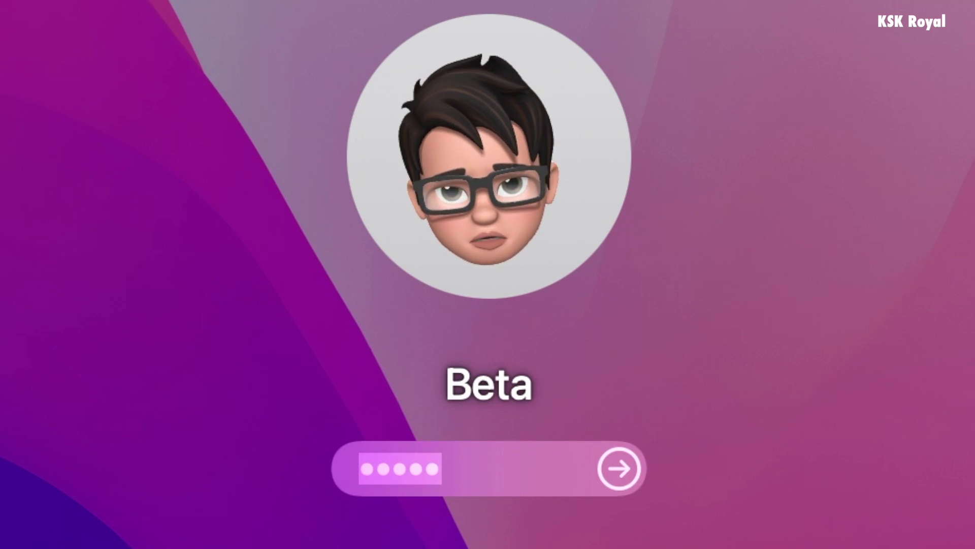
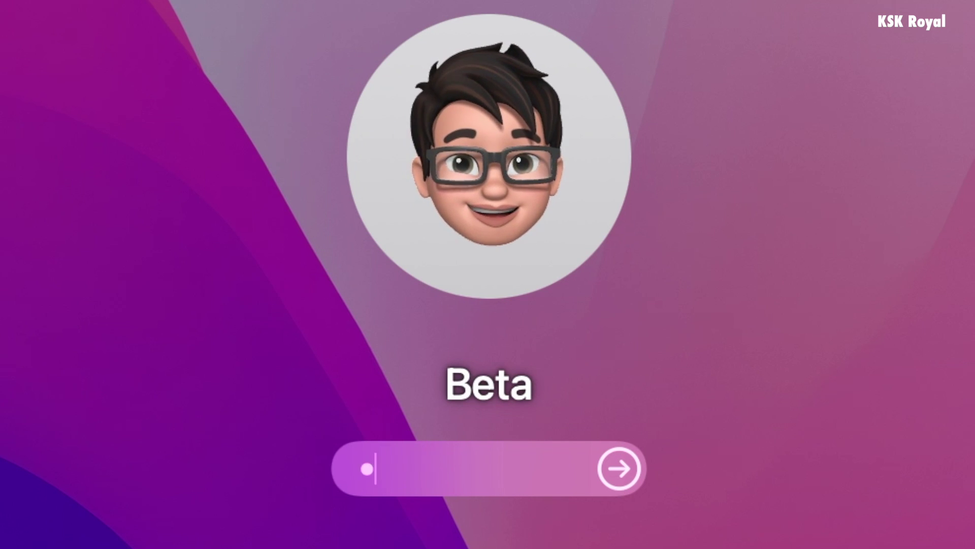
key(Return)
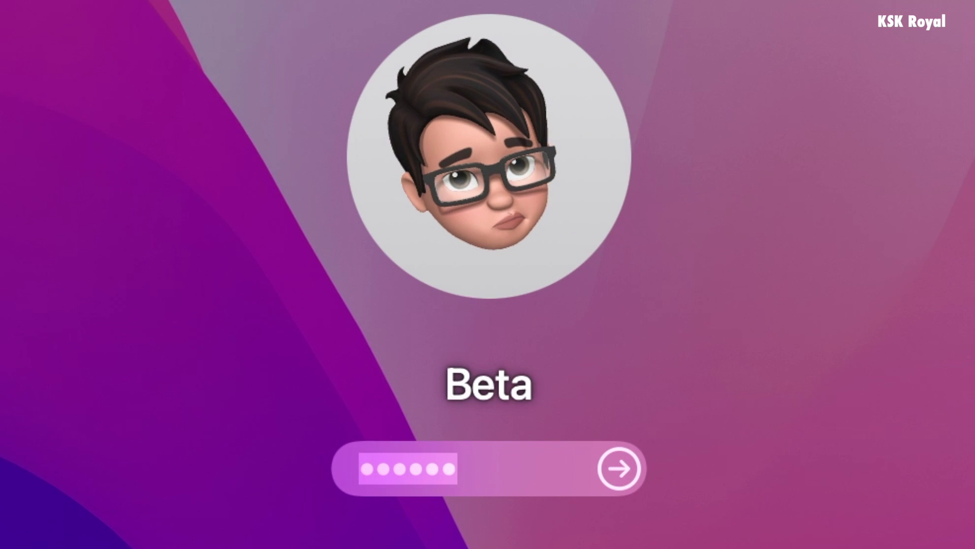
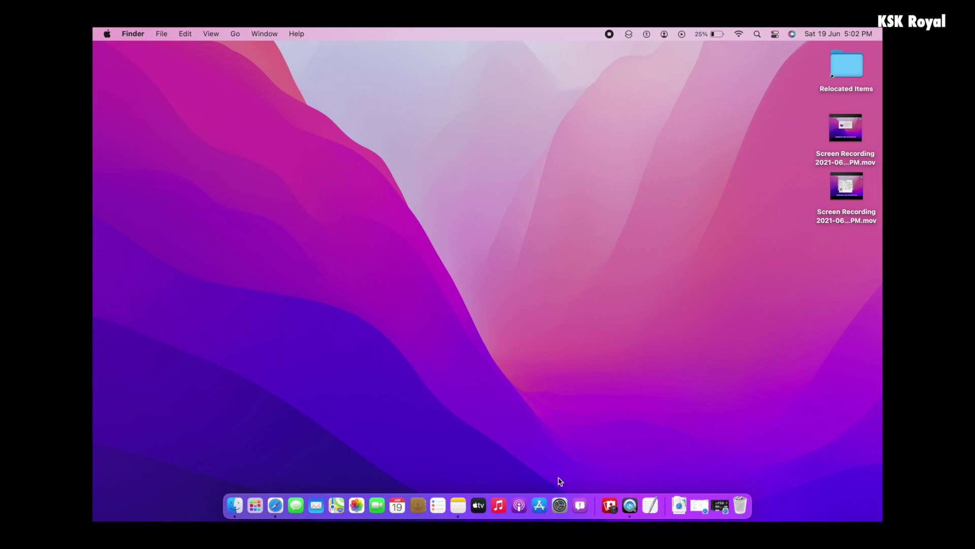
Step: Open System Preferences, go to Users & Groups and select the current admin account
click(559, 495)
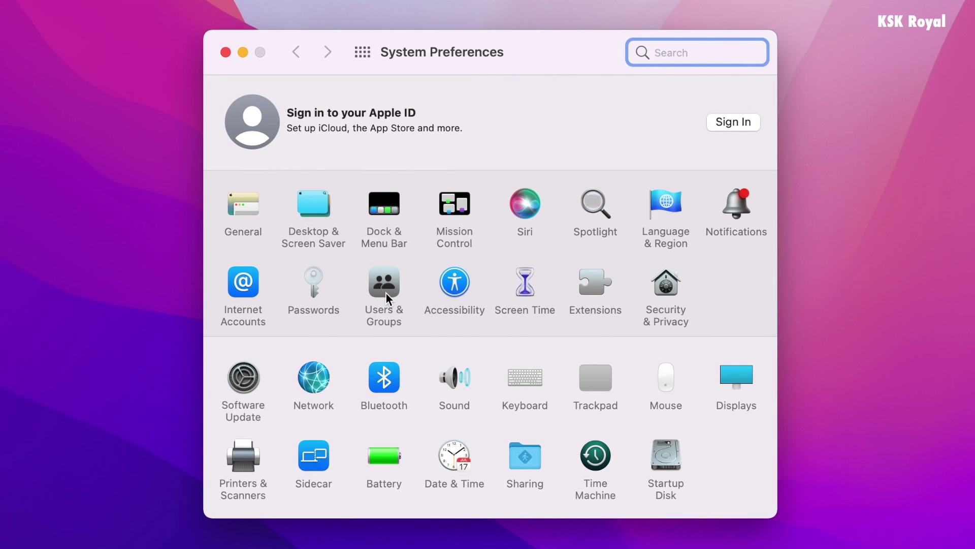
click(387, 293)
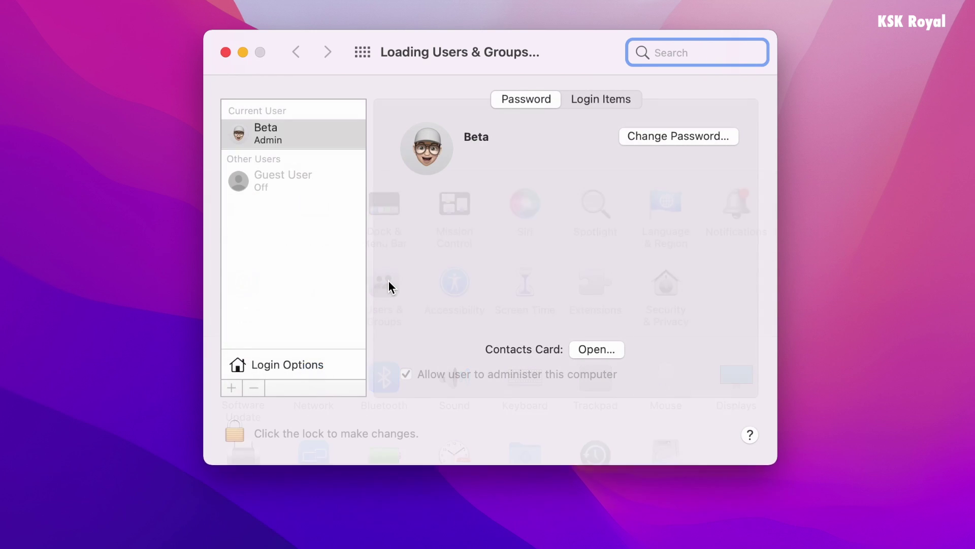
click(305, 129)
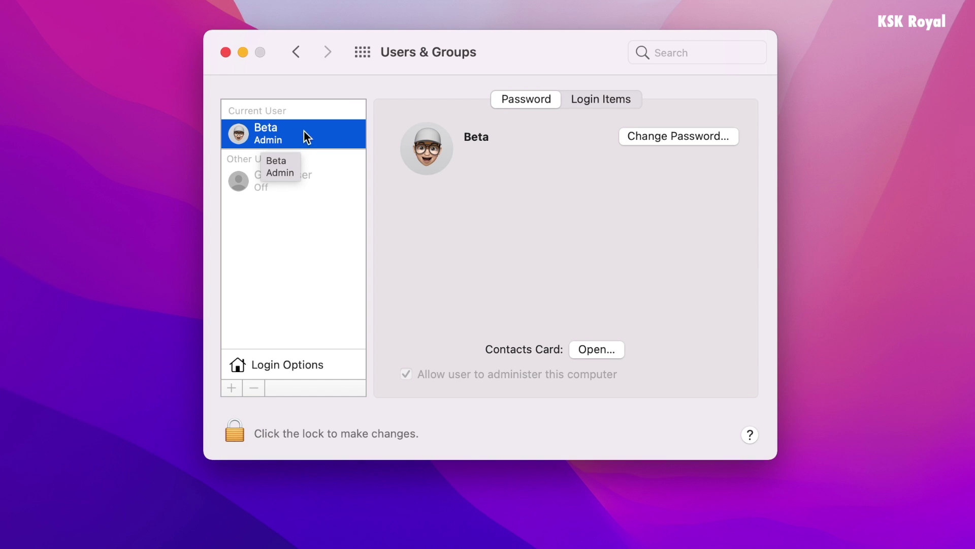
mouse_move(426, 148)
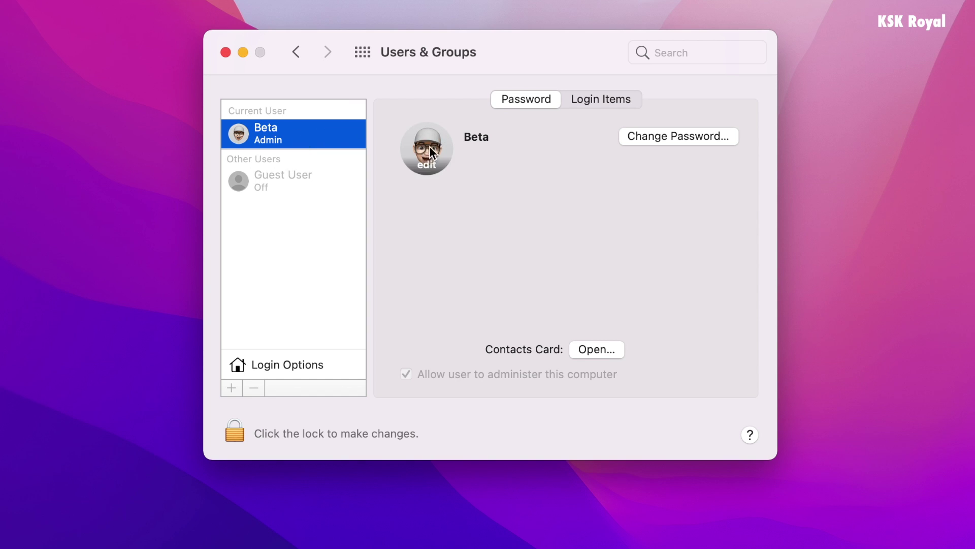
Step: Open the account picture chooser and preview the mouse, octopus and cow Memoji
click(425, 166)
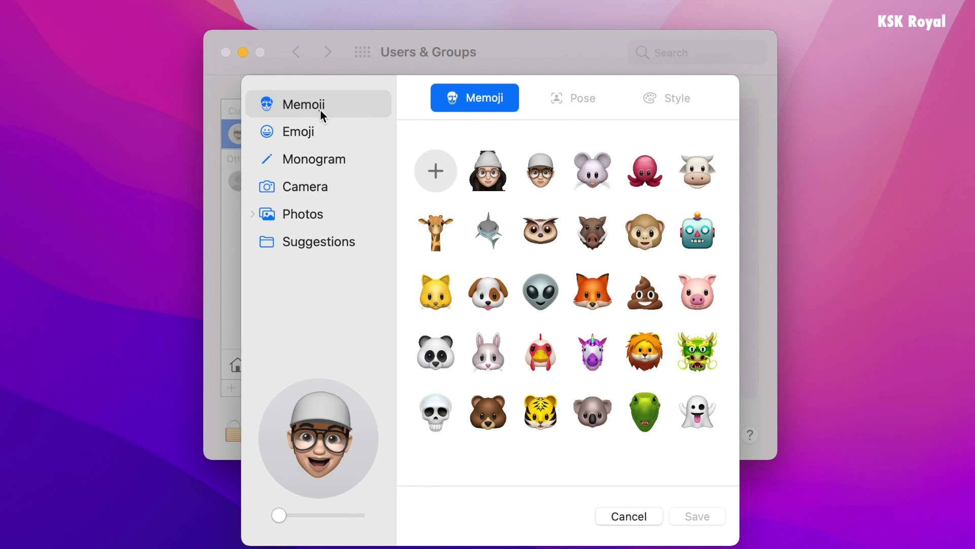
click(600, 179)
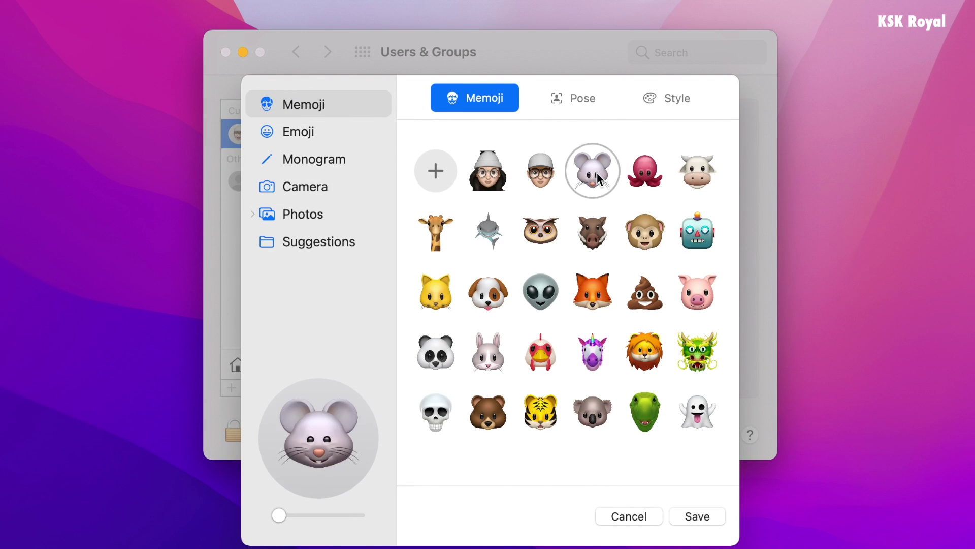
click(638, 178)
click(684, 178)
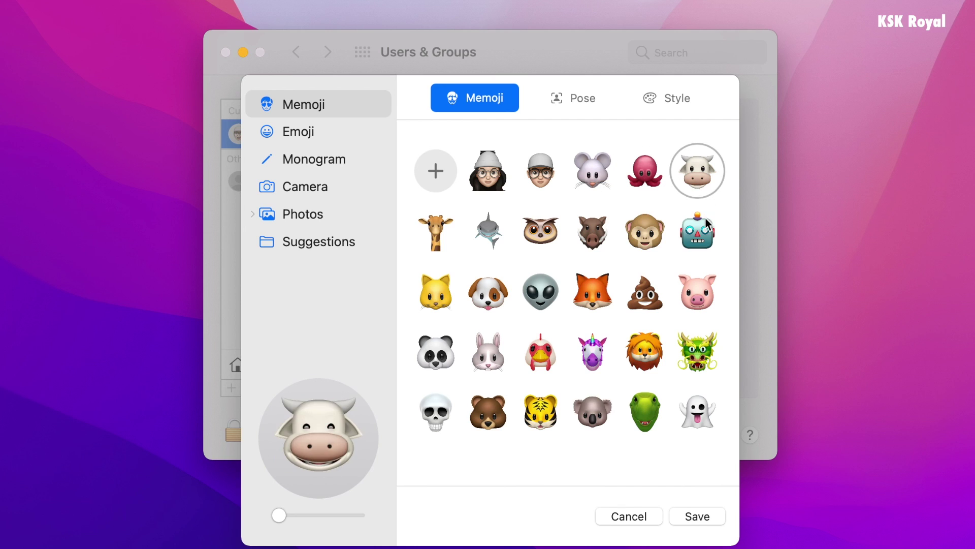
key(Down)
key(Down)
key(Left)
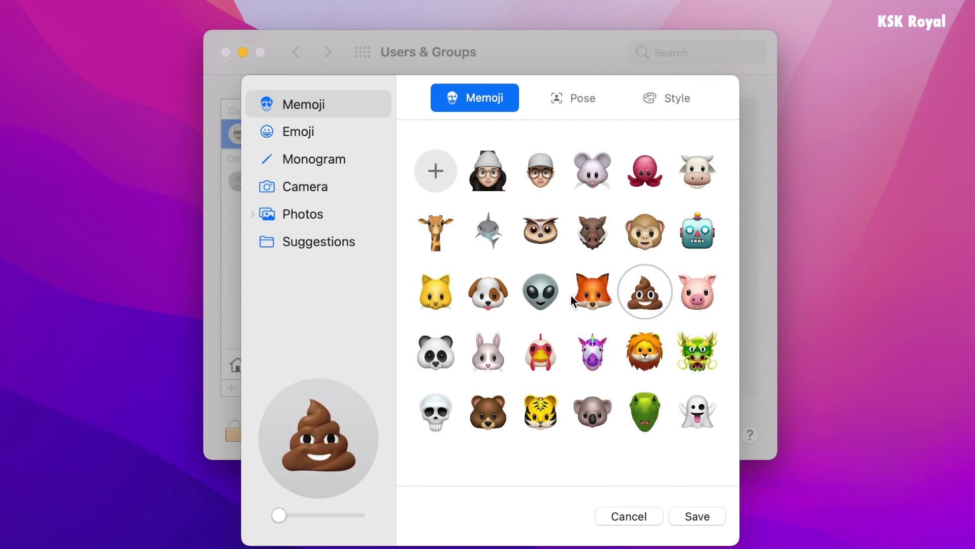
Step: Preview the alien, chicken, tiger, koala, ghost, skull and bear Memoji, ending on the rabbit
click(550, 294)
click(539, 361)
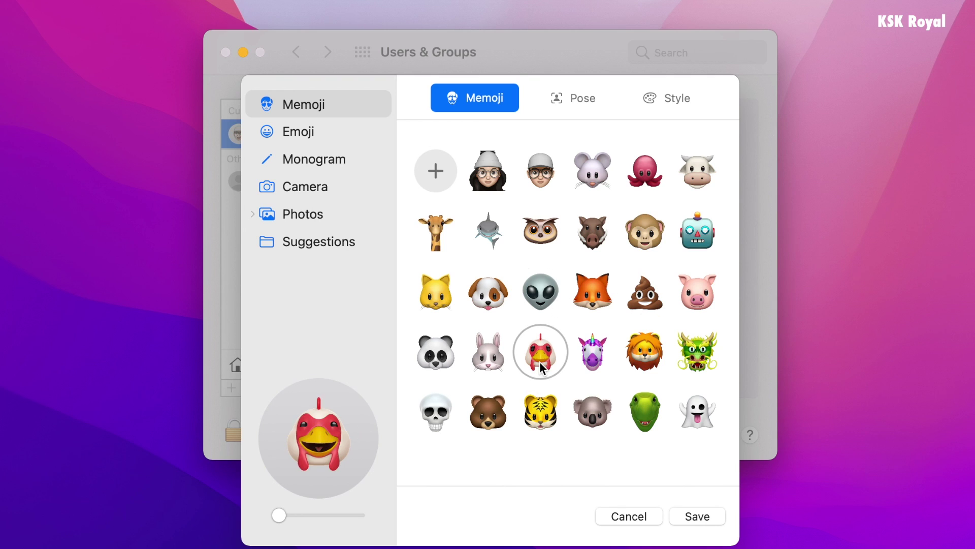
click(552, 421)
click(603, 414)
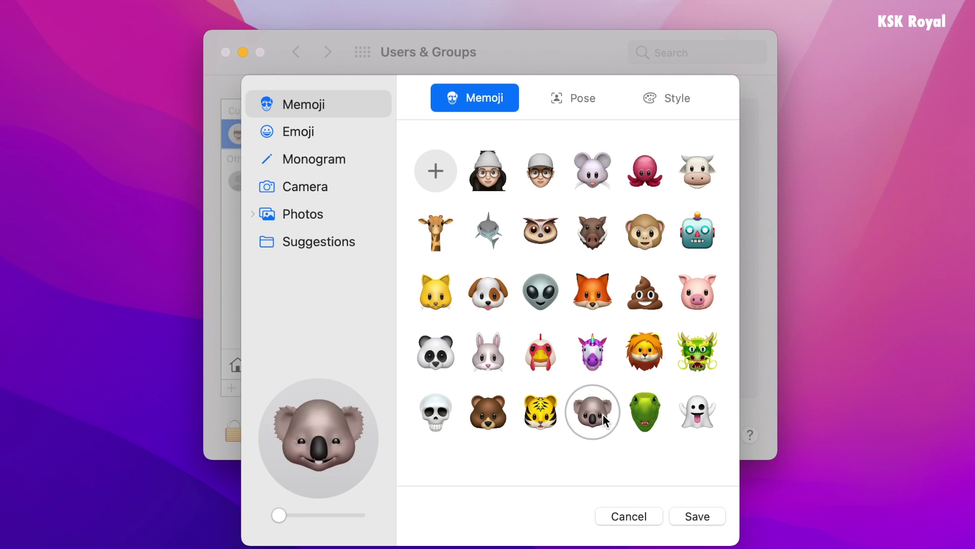
click(697, 417)
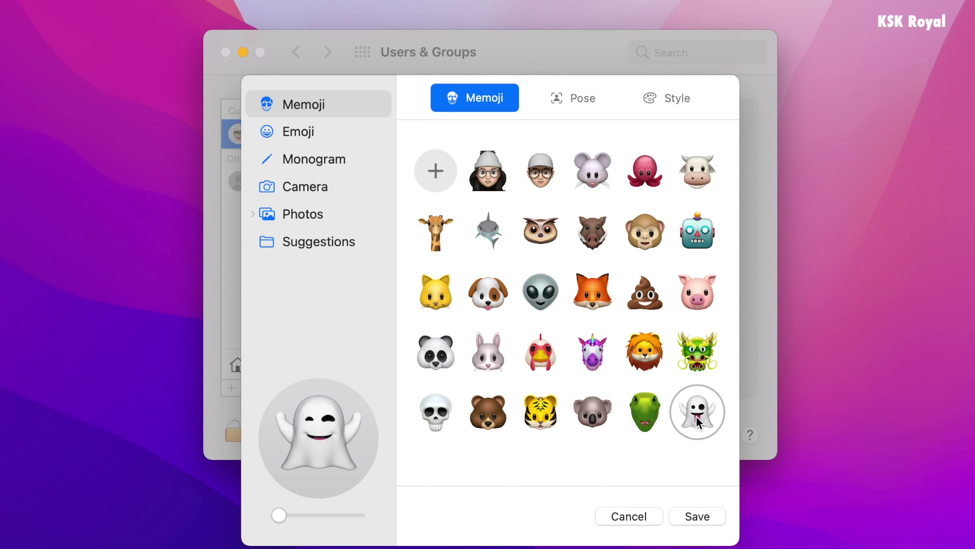
click(437, 419)
click(486, 414)
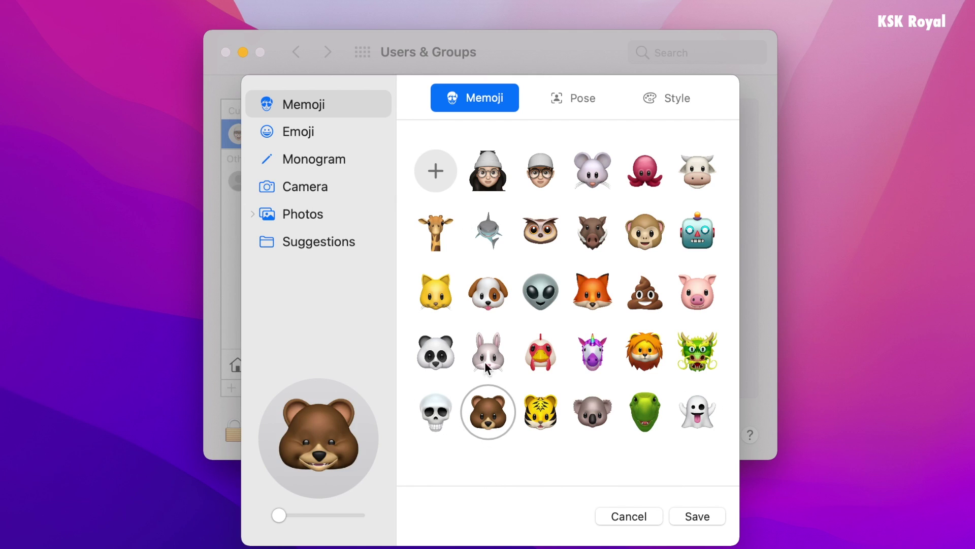
click(497, 353)
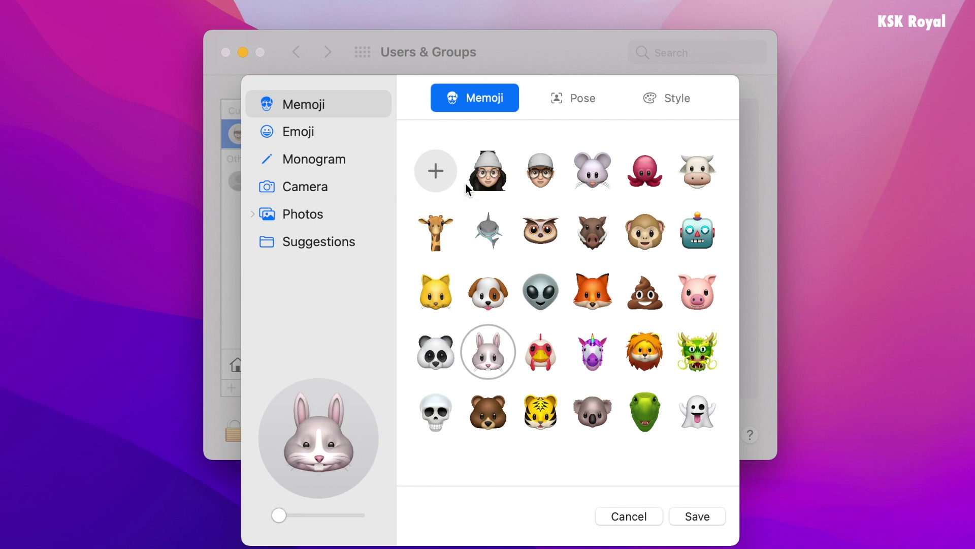
Step: Start a new custom Memoji with a peach skin tone and no freckles
click(438, 174)
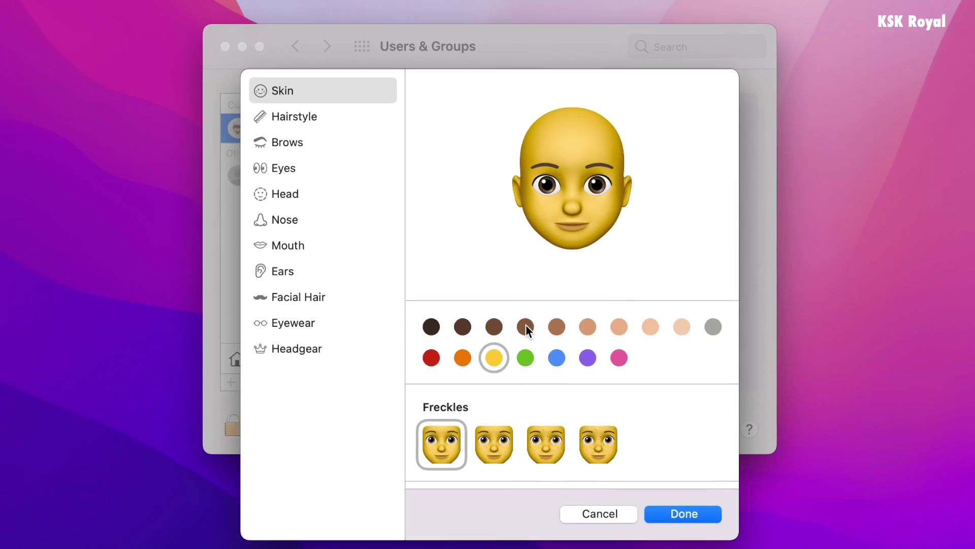
scroll(557, 365, down, 5)
scroll(558, 368, up, 5)
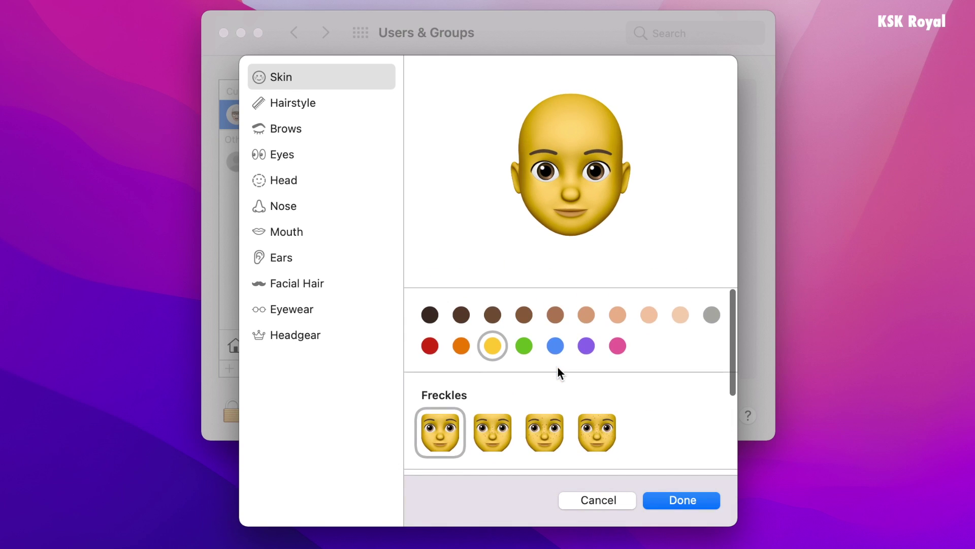
click(622, 306)
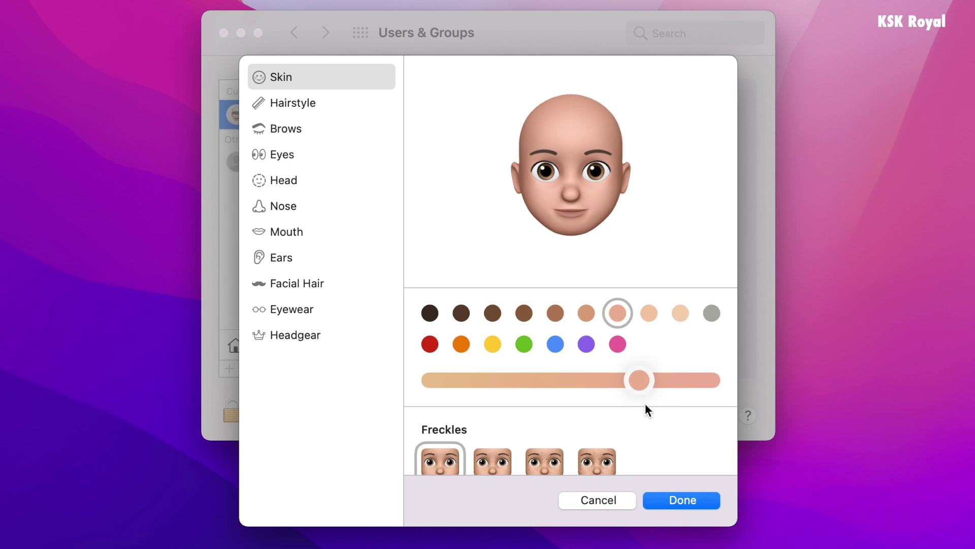
scroll(645, 407, down, 5)
click(490, 369)
click(438, 362)
Step: Give the Memoji a short hairstyle
scroll(503, 398, down, 2)
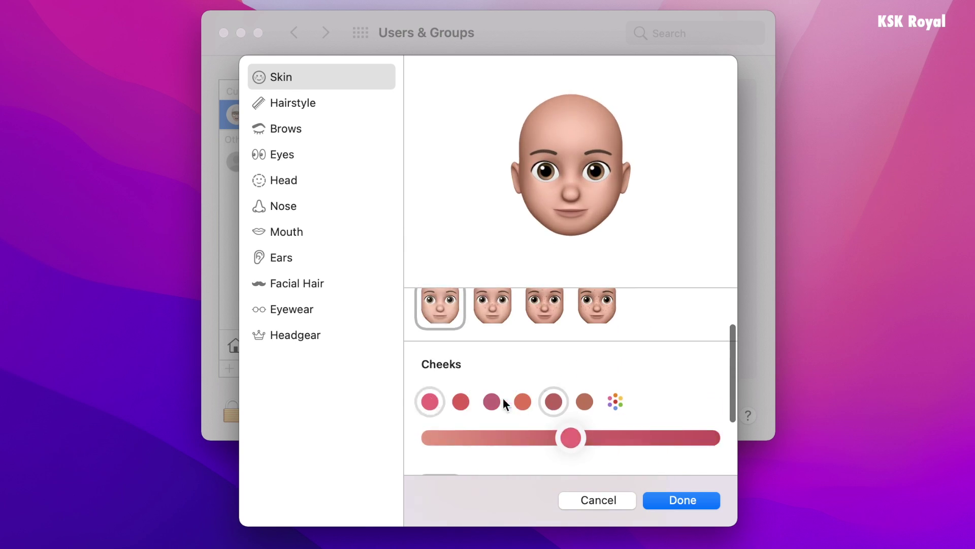
scroll(486, 424, down, 5)
scroll(562, 343, down, 10)
scroll(563, 382, up, 3)
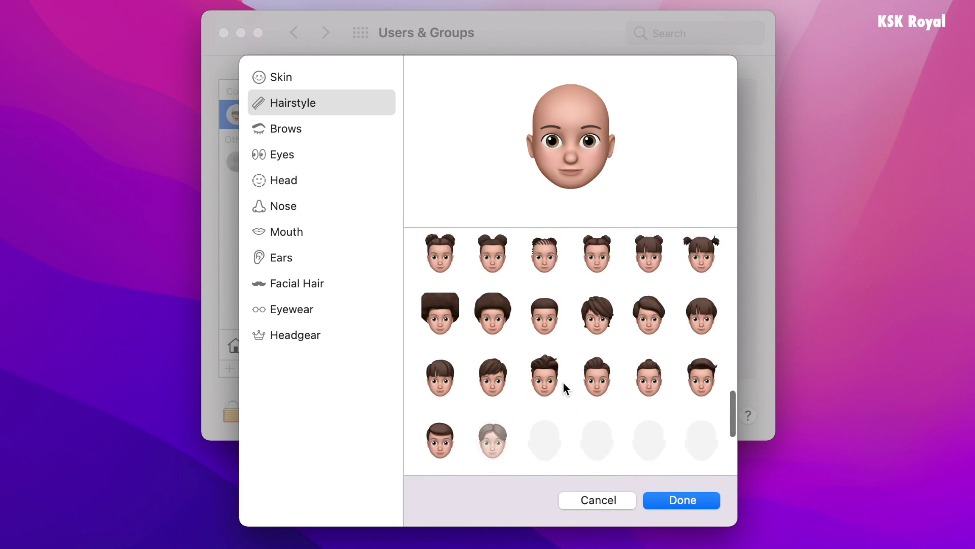
scroll(563, 382, up, 3)
scroll(562, 382, up, 3)
click(446, 321)
scroll(649, 414, up, 5)
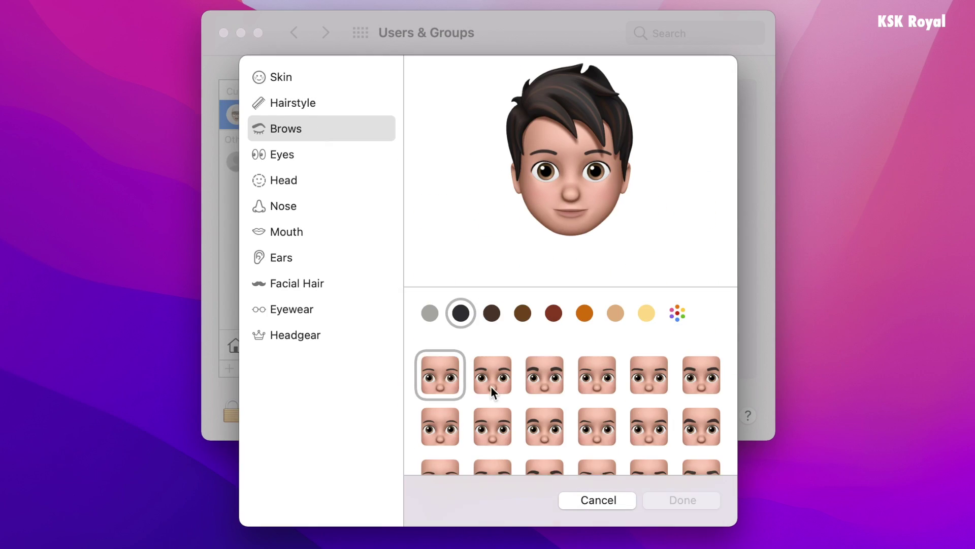
Step: Thicken the brows and choose the sixth head age option
click(597, 375)
click(281, 154)
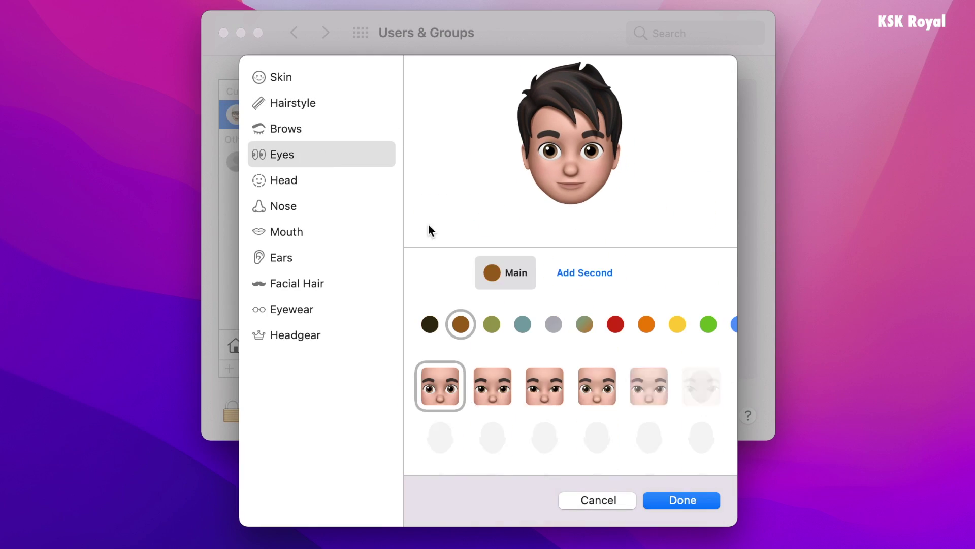
click(599, 388)
click(440, 426)
click(284, 180)
click(701, 345)
scroll(719, 352, down, 1)
click(460, 376)
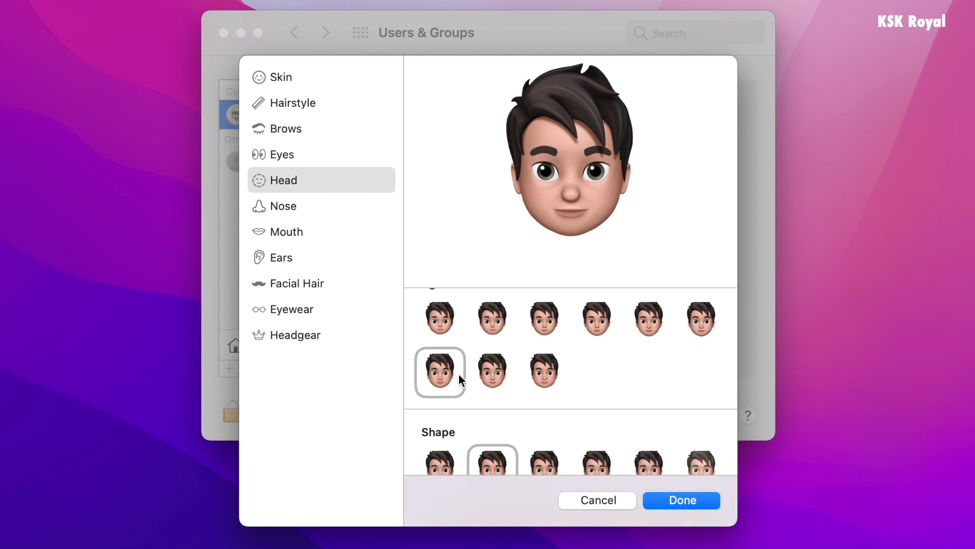
scroll(505, 263, down, 2)
scroll(682, 429, down, 3)
Step: Change the mouth shape, looking through the nose and ear options
click(284, 206)
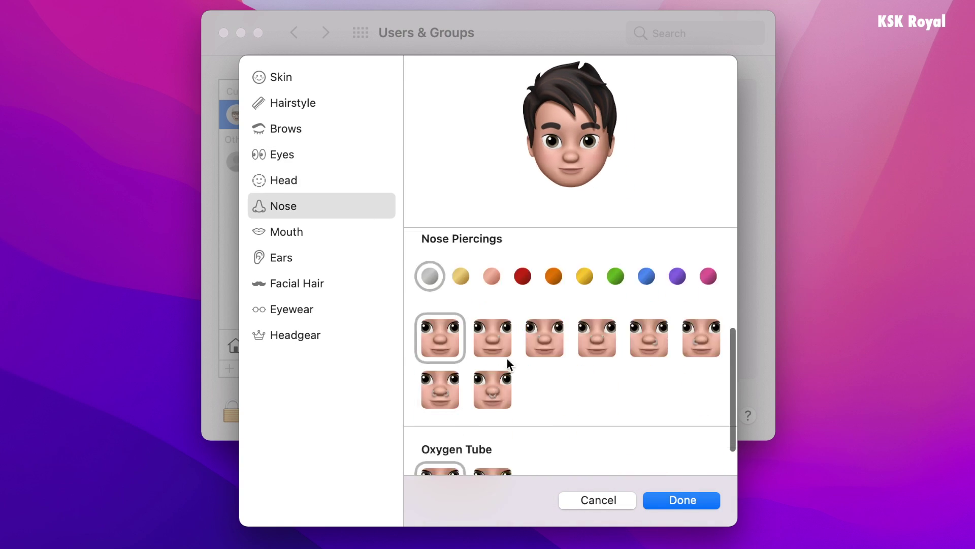
click(286, 232)
click(542, 322)
scroll(542, 366, down, 3)
click(281, 257)
Step: Add a goatee and try on a pair of glasses
click(492, 366)
click(296, 283)
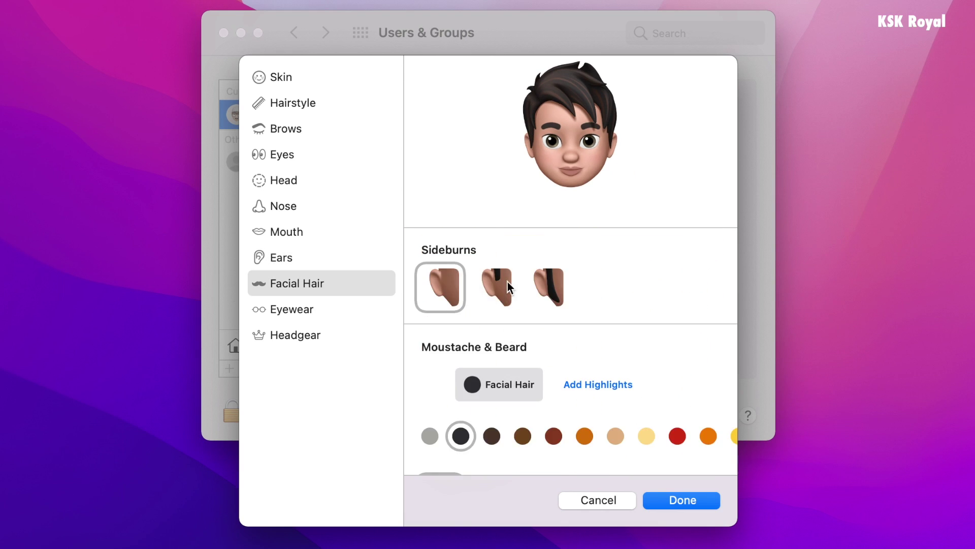
scroll(507, 355, down, 3)
click(650, 319)
click(544, 318)
click(292, 309)
click(440, 394)
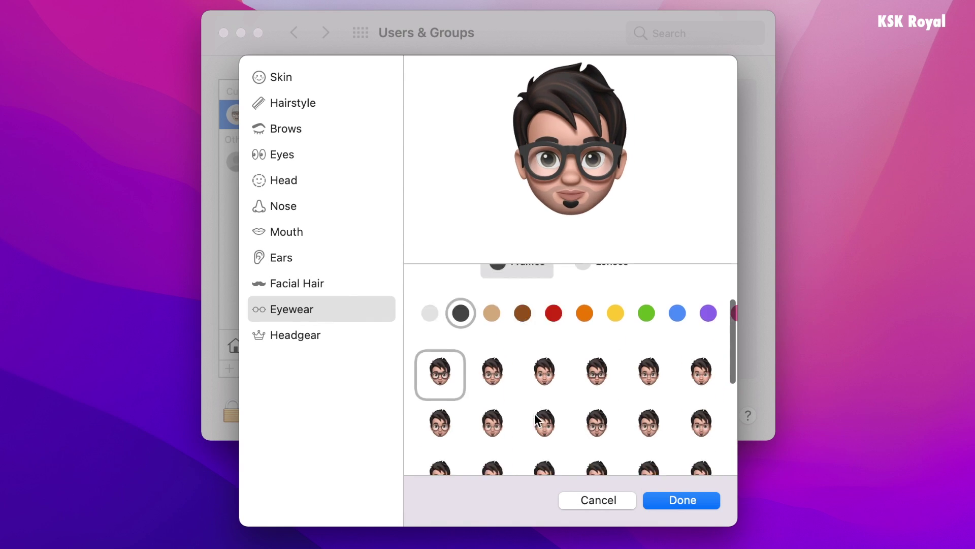
Step: Remove the goatee and switch to the square black glasses
click(296, 283)
scroll(559, 381, up, 10)
click(440, 420)
click(292, 308)
click(493, 426)
click(597, 427)
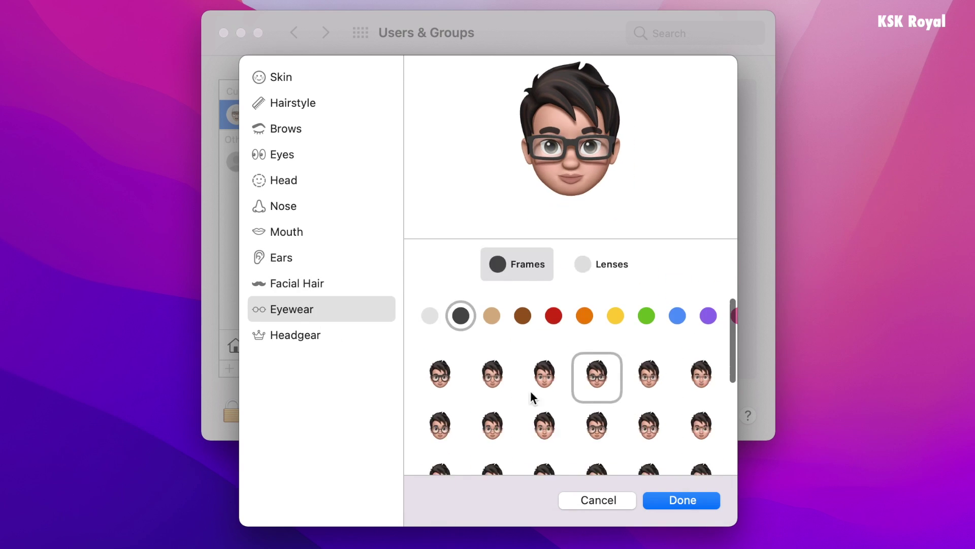
Step: Leave the Memoji without headgear after trying a graduation cap, and finish editing
click(295, 335)
scroll(593, 388, down, 5)
click(593, 388)
scroll(557, 355, up, 10)
click(440, 424)
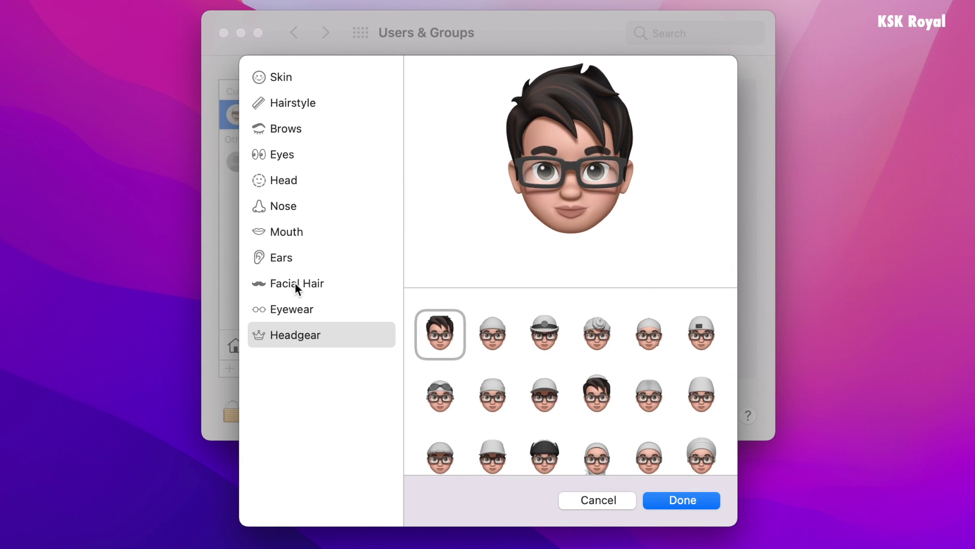
click(293, 103)
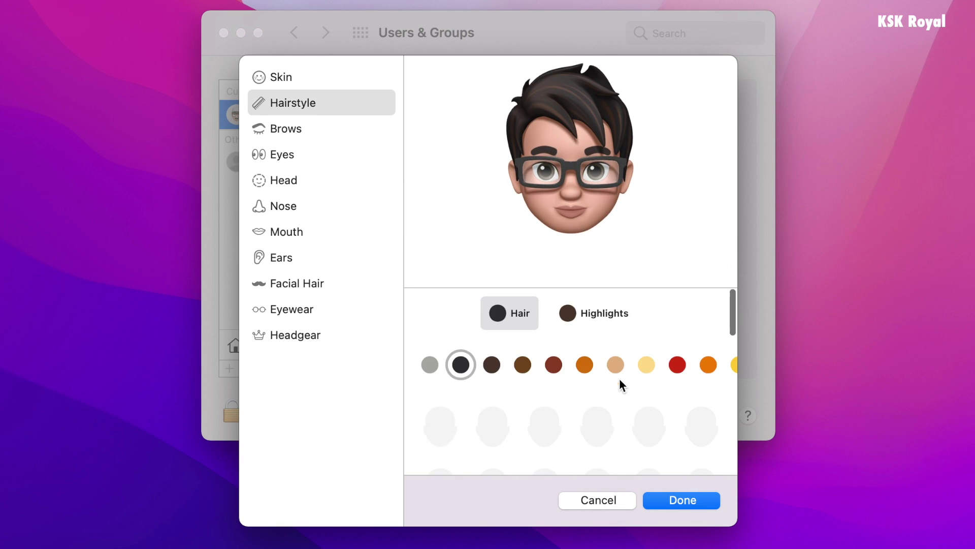
click(673, 495)
Step: Set the Memoji pose to grinning after trying the winking and surprised poses
click(582, 77)
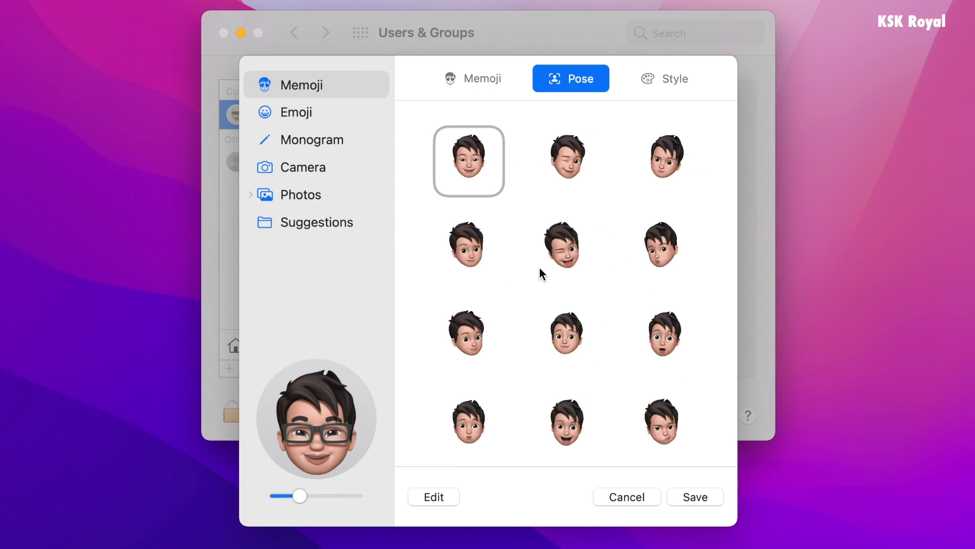
click(565, 248)
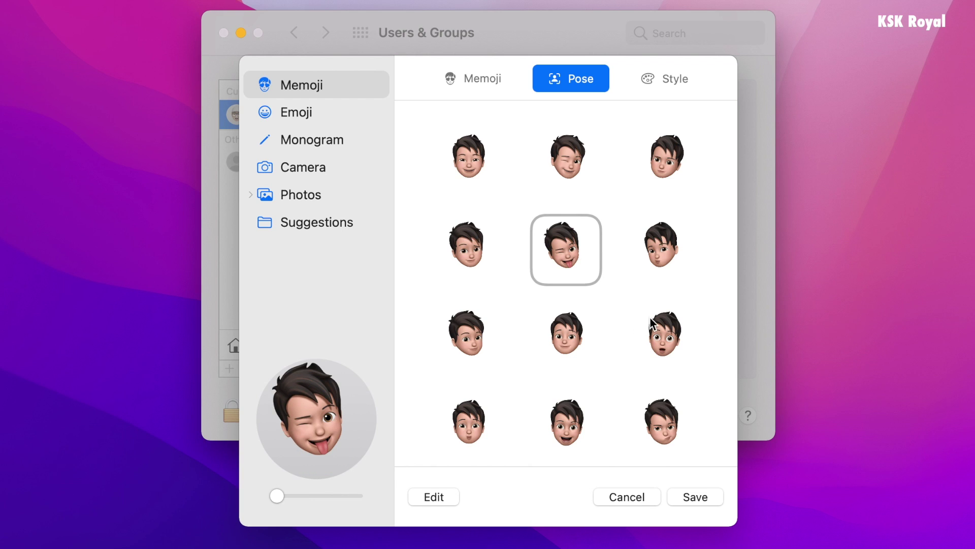
click(667, 337)
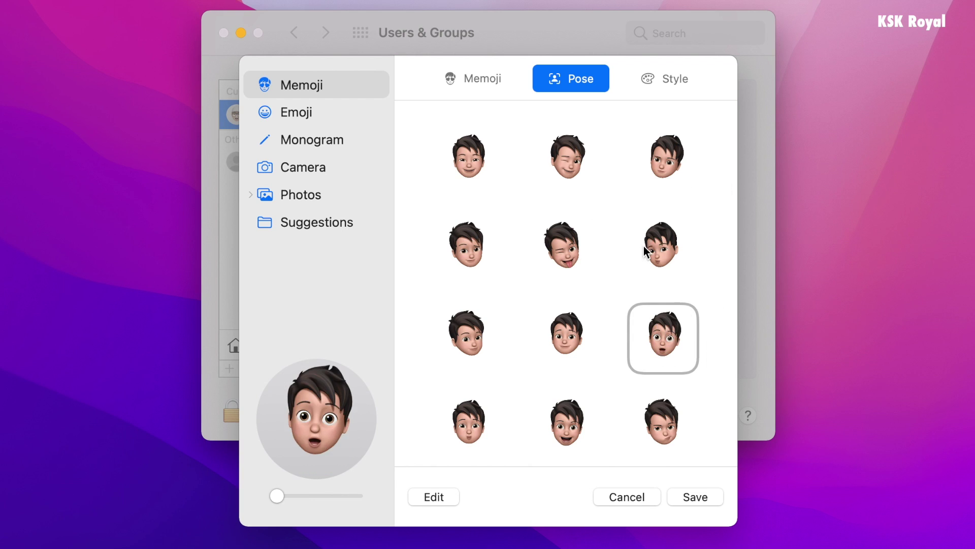
click(567, 422)
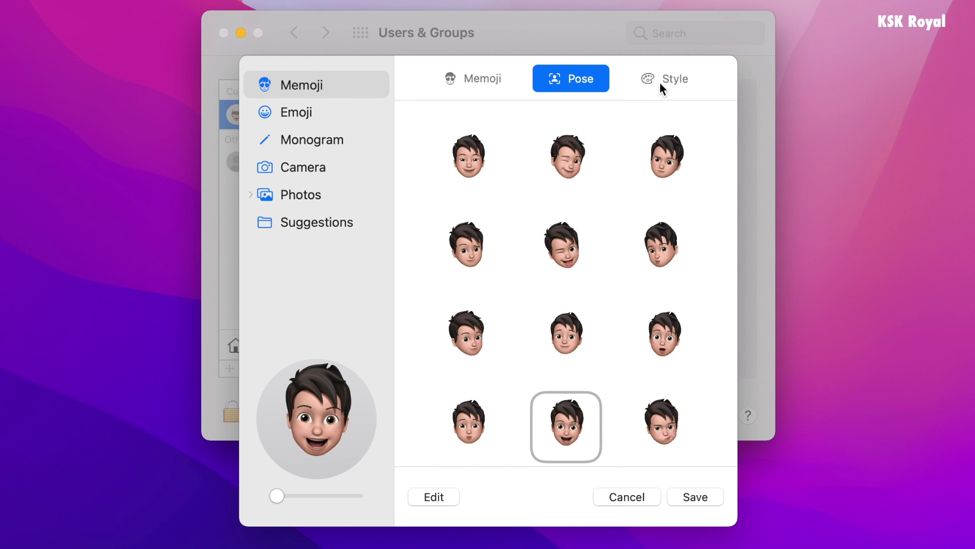
Step: Give the picture a yellow background and return to the Memoji list
click(674, 79)
click(680, 166)
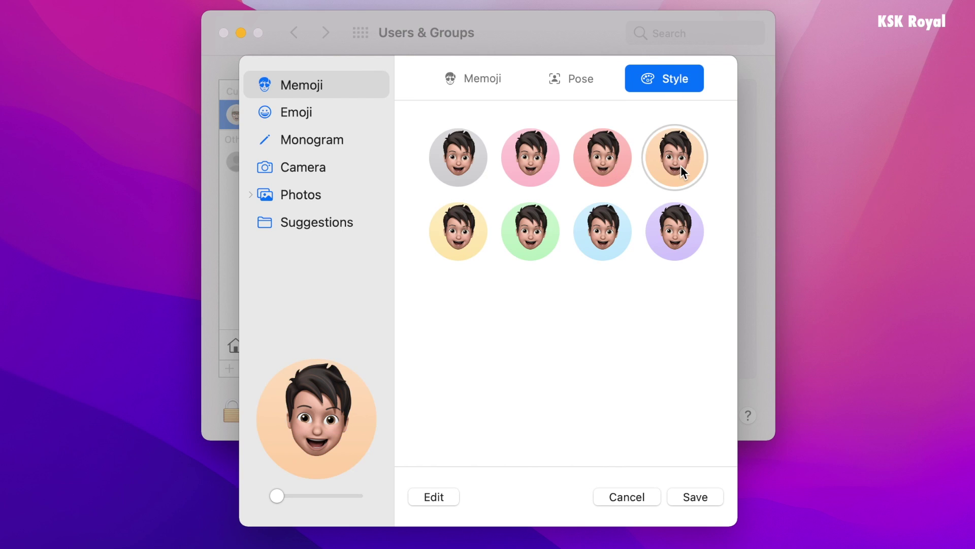
click(470, 166)
click(466, 223)
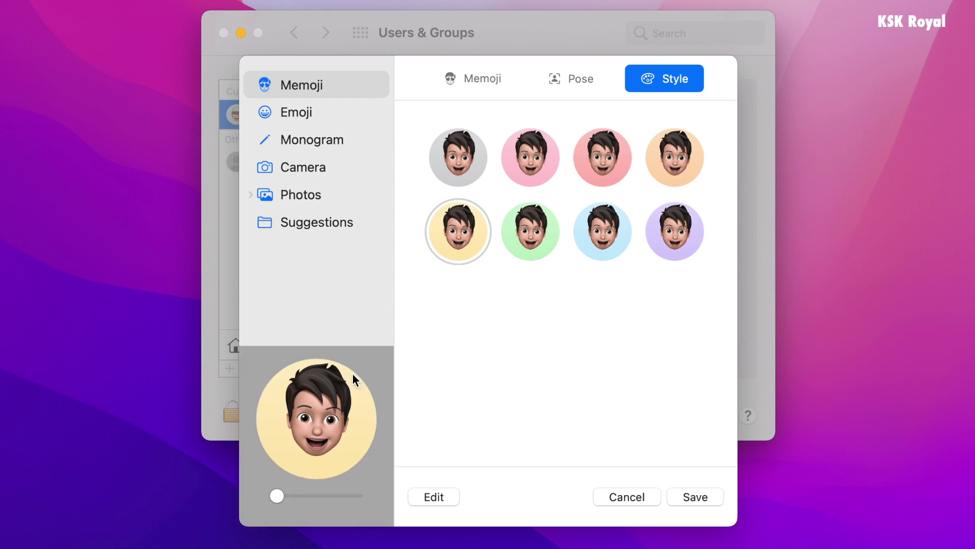
click(464, 75)
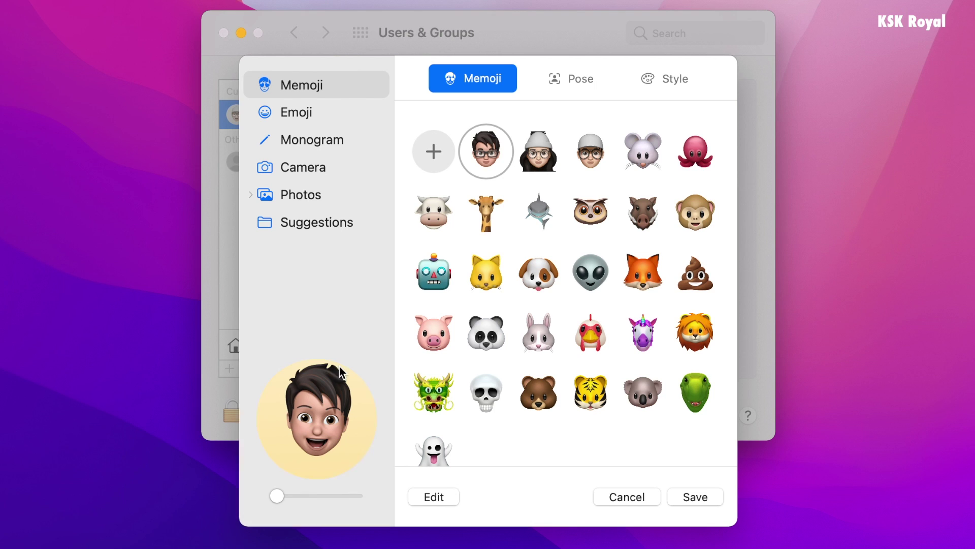
Step: Pick the glasses Memoji, enlarge it slightly and save it as the account picture
click(510, 144)
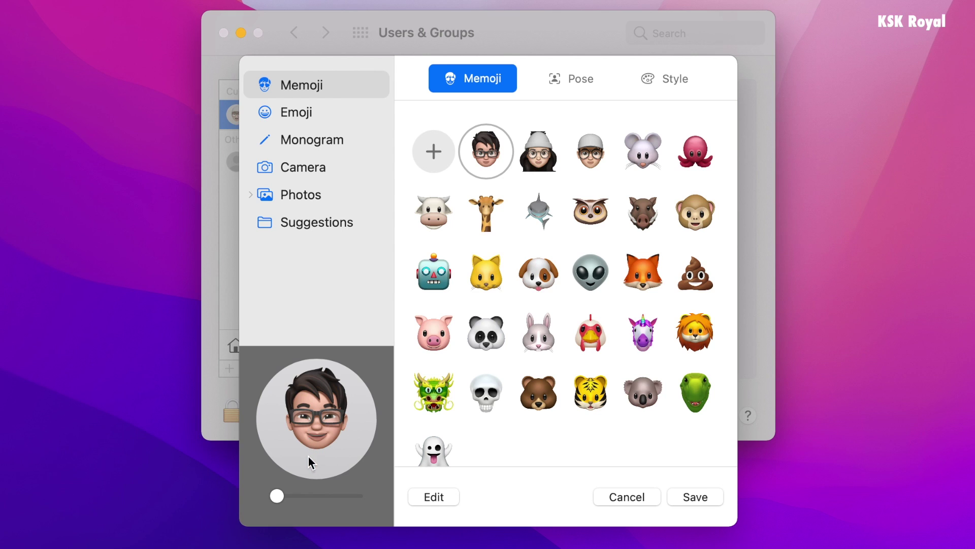
drag(277, 496, 287, 497)
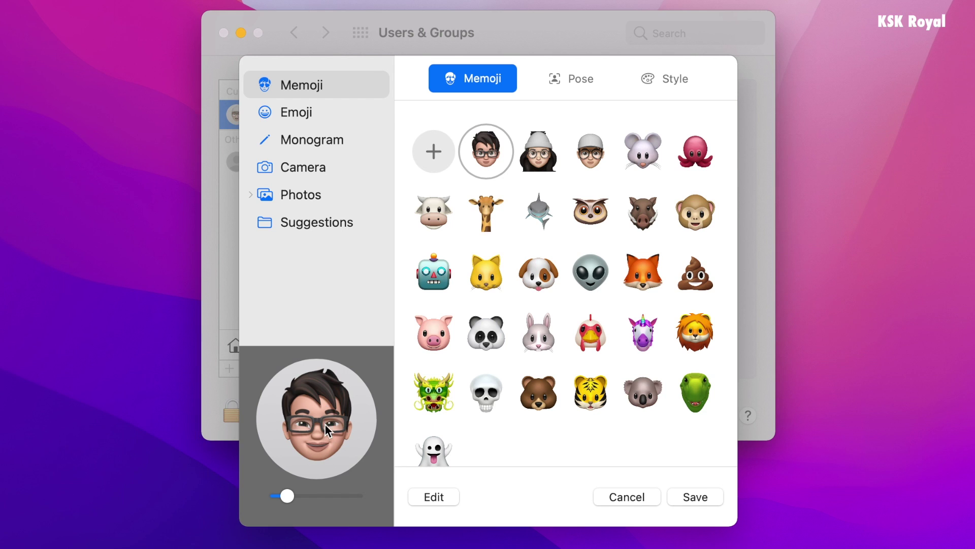
click(705, 492)
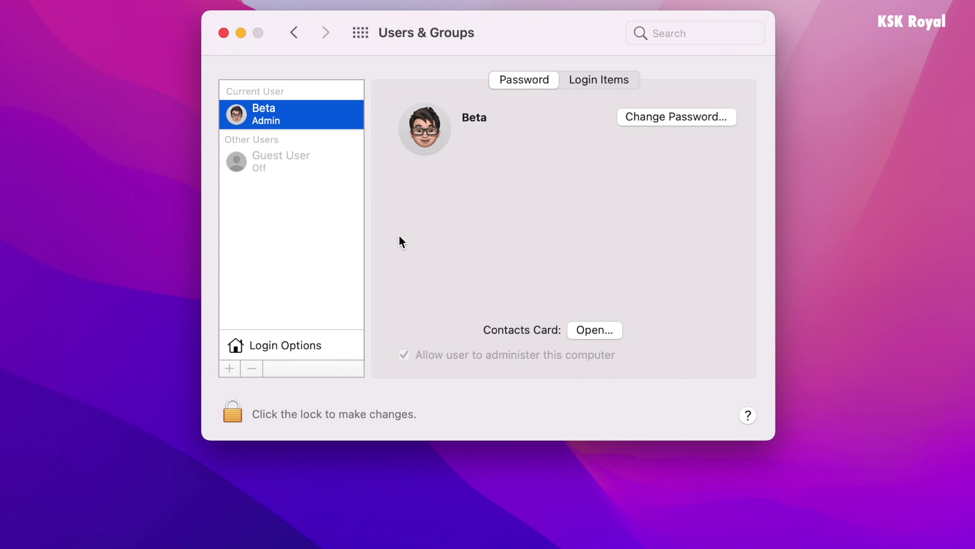
Step: Close Users & Groups and lock the screen from the Apple menu
click(224, 32)
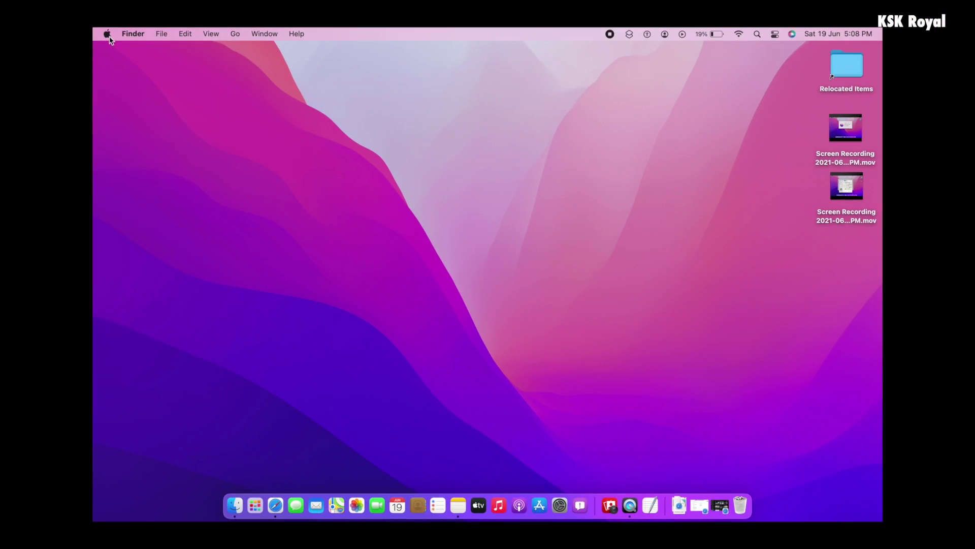
click(109, 37)
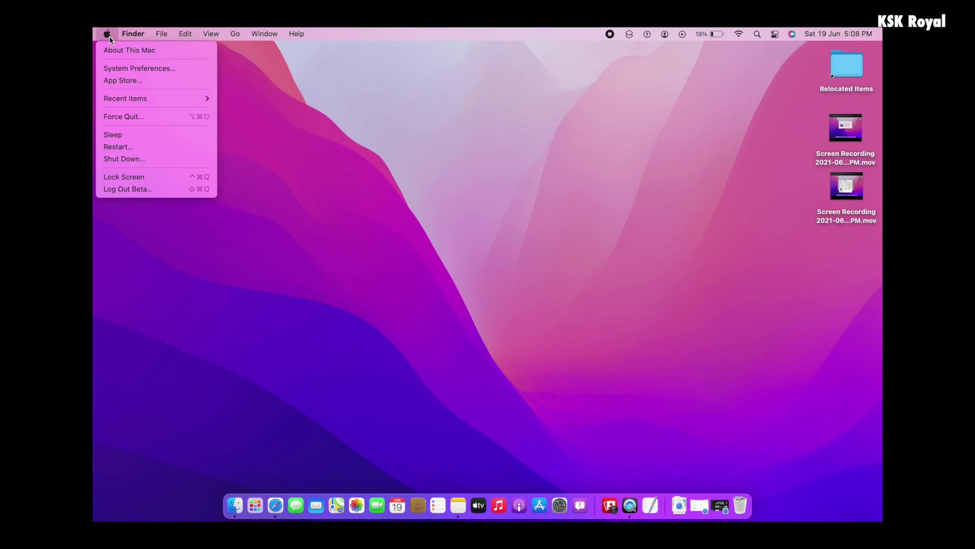
click(134, 177)
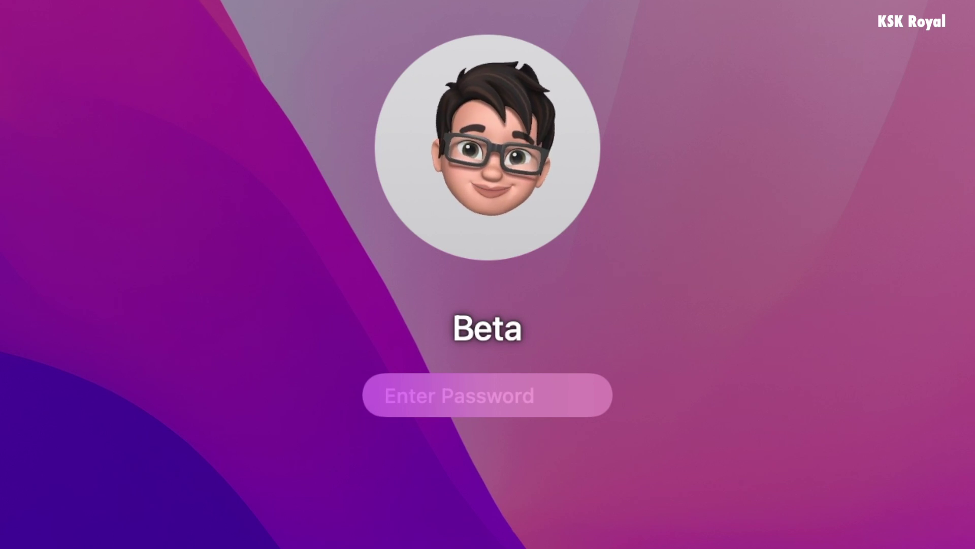
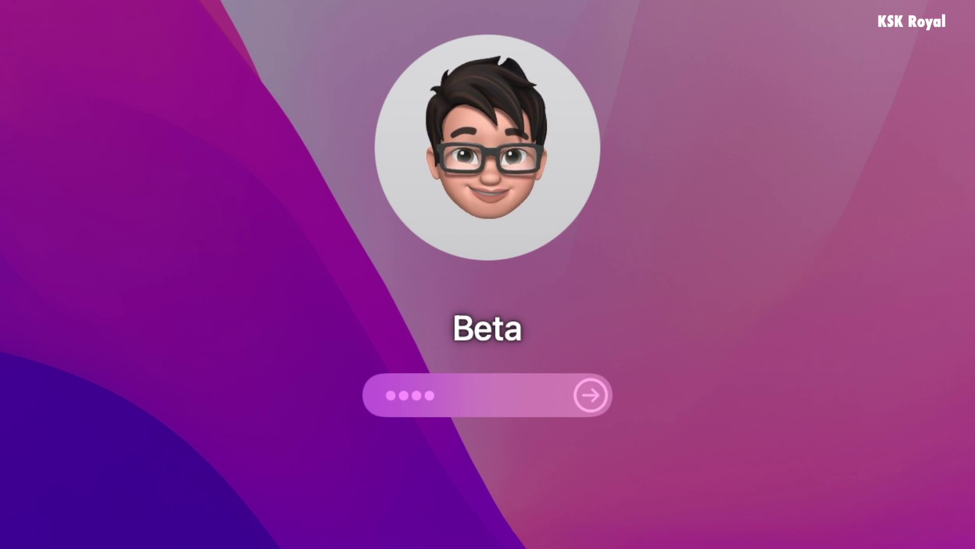
Step: Enter the password on the lock screen, retrying until the six-character one is submitted
key(Return)
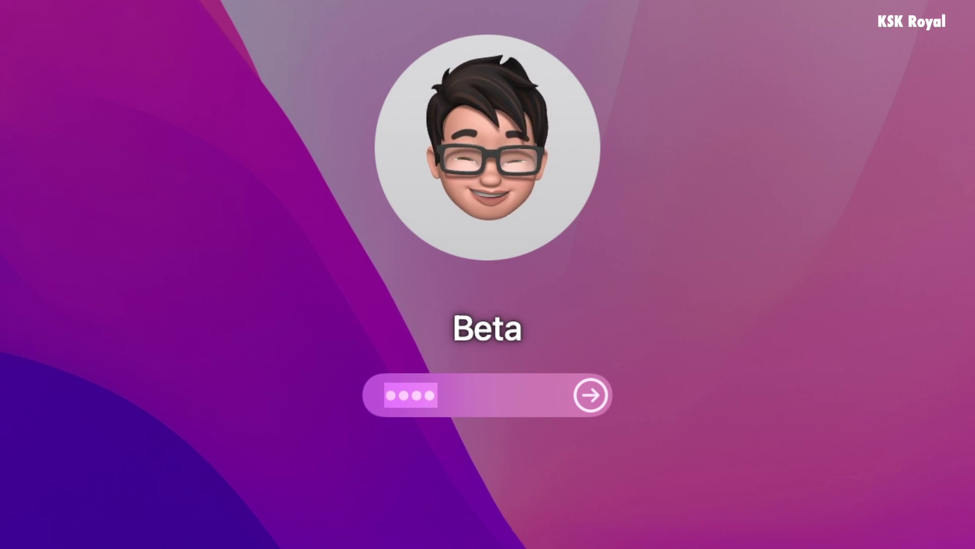
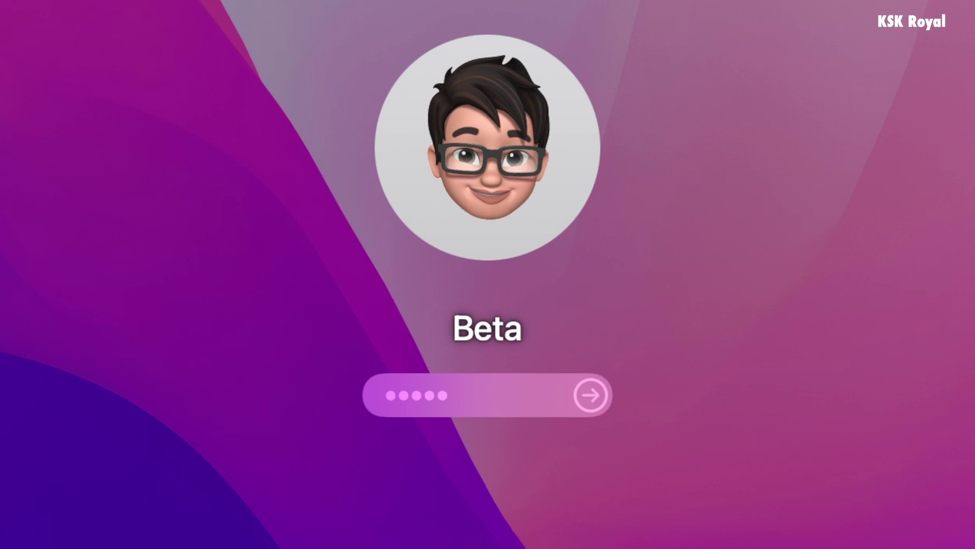
key(Return)
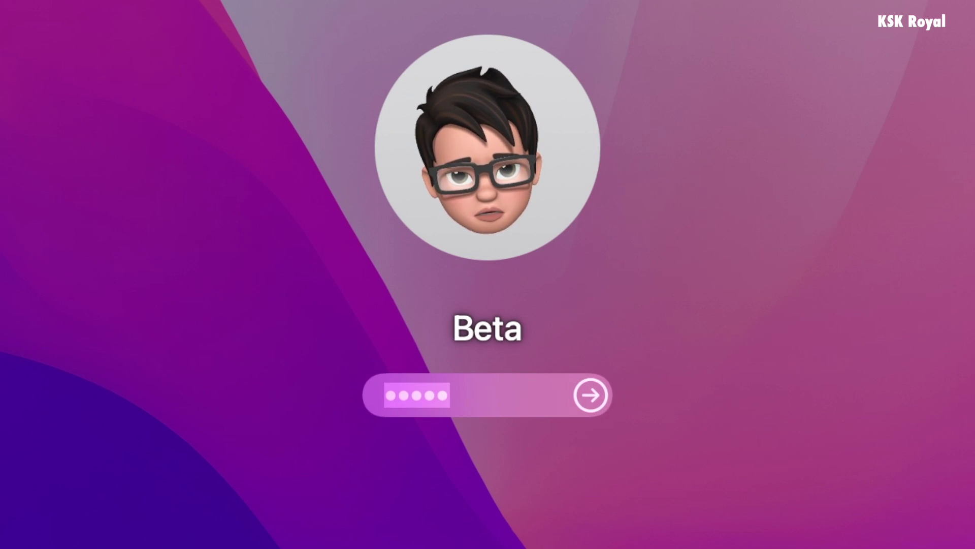
text(••••)
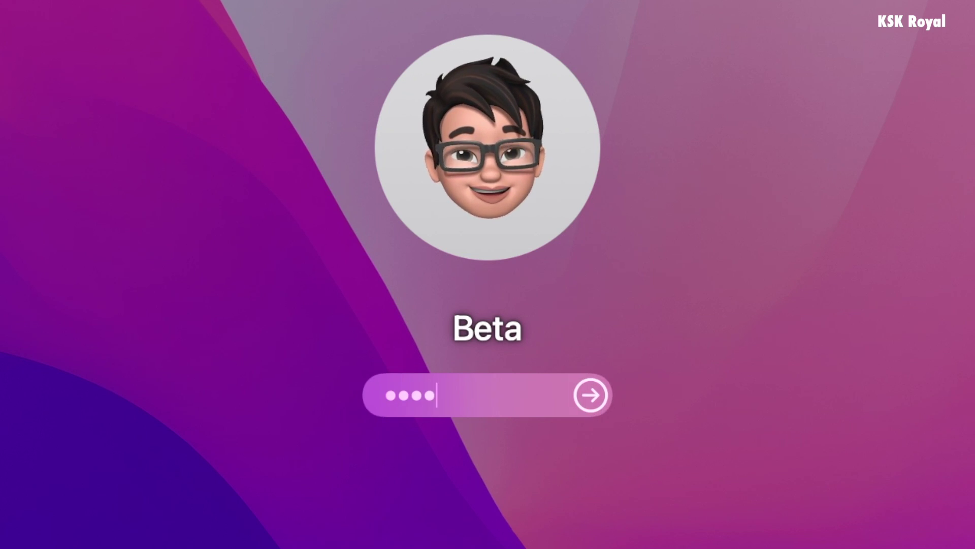
text(••)
key(Return)
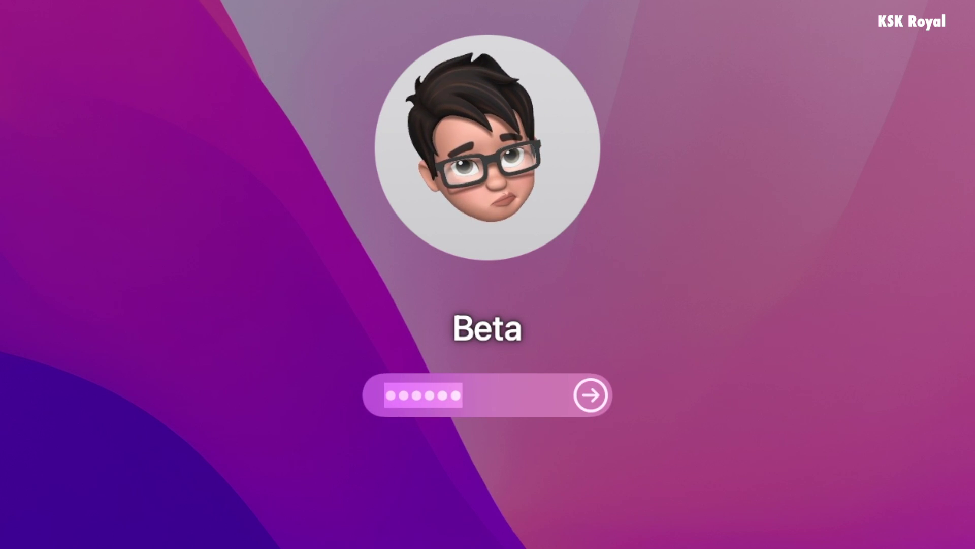
text(••••)
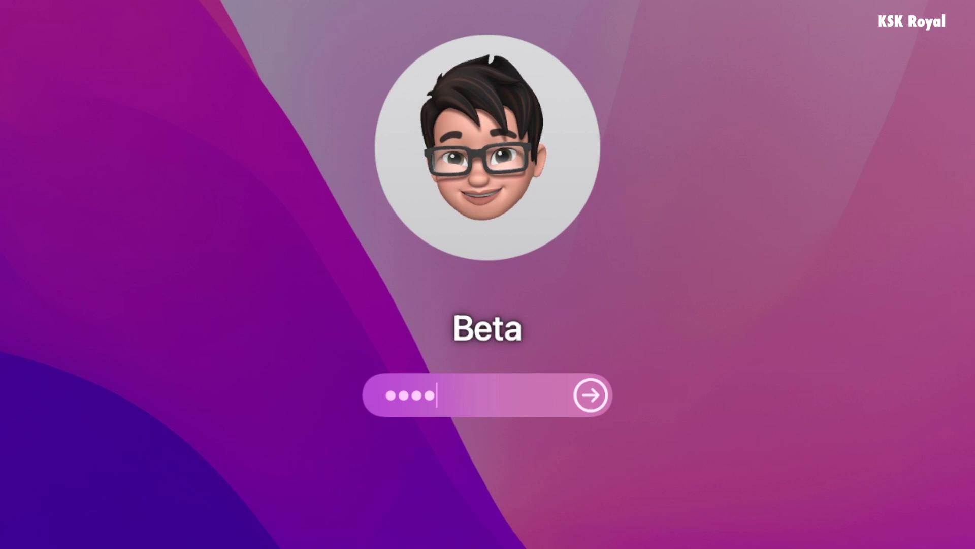
key(Return)
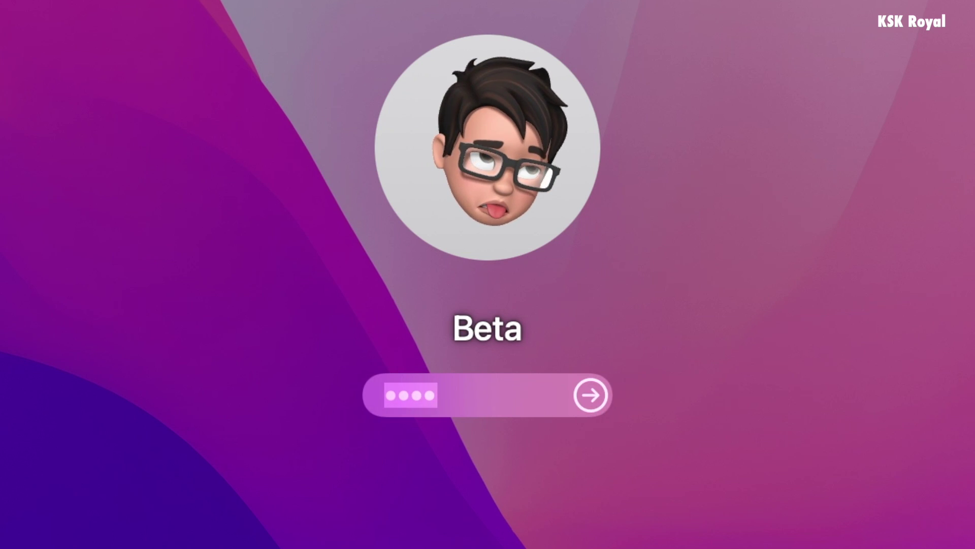
text(••••••)
key(Return)
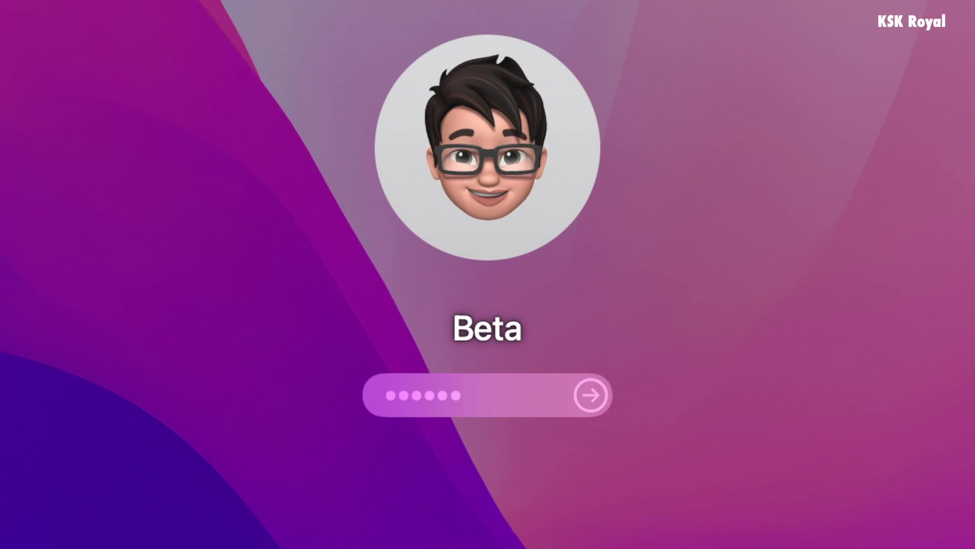